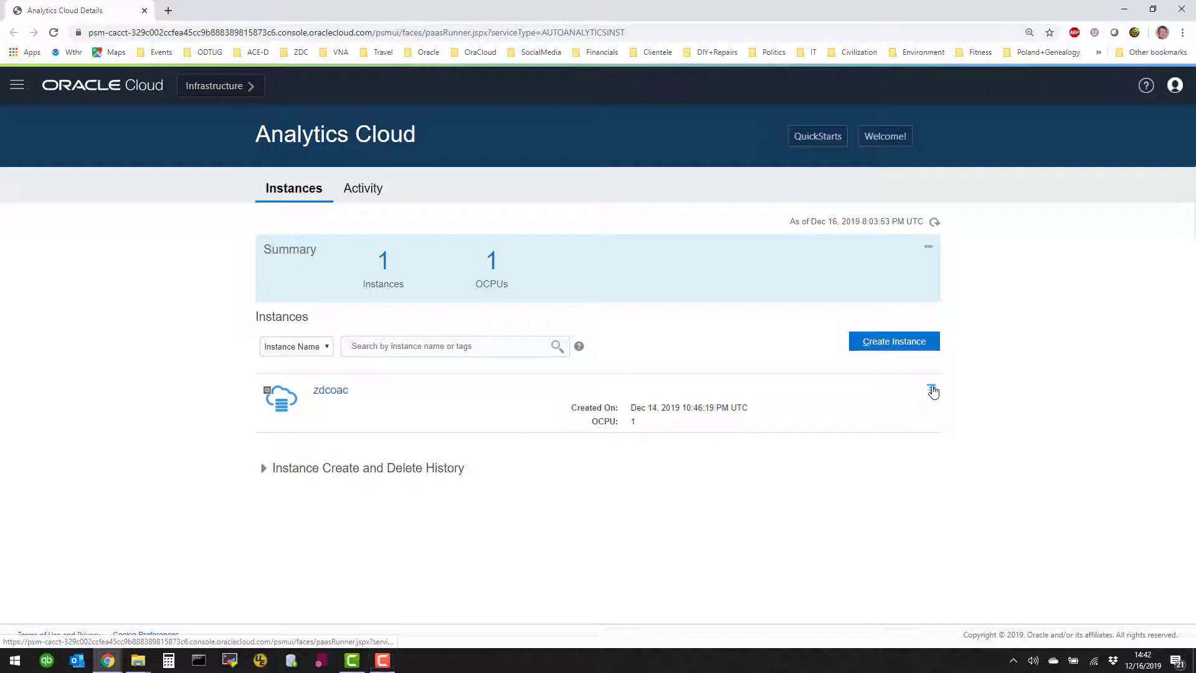
Launch the Oracle Analytics Cloud URL from the zdcoac instance's action menu
click(933, 391)
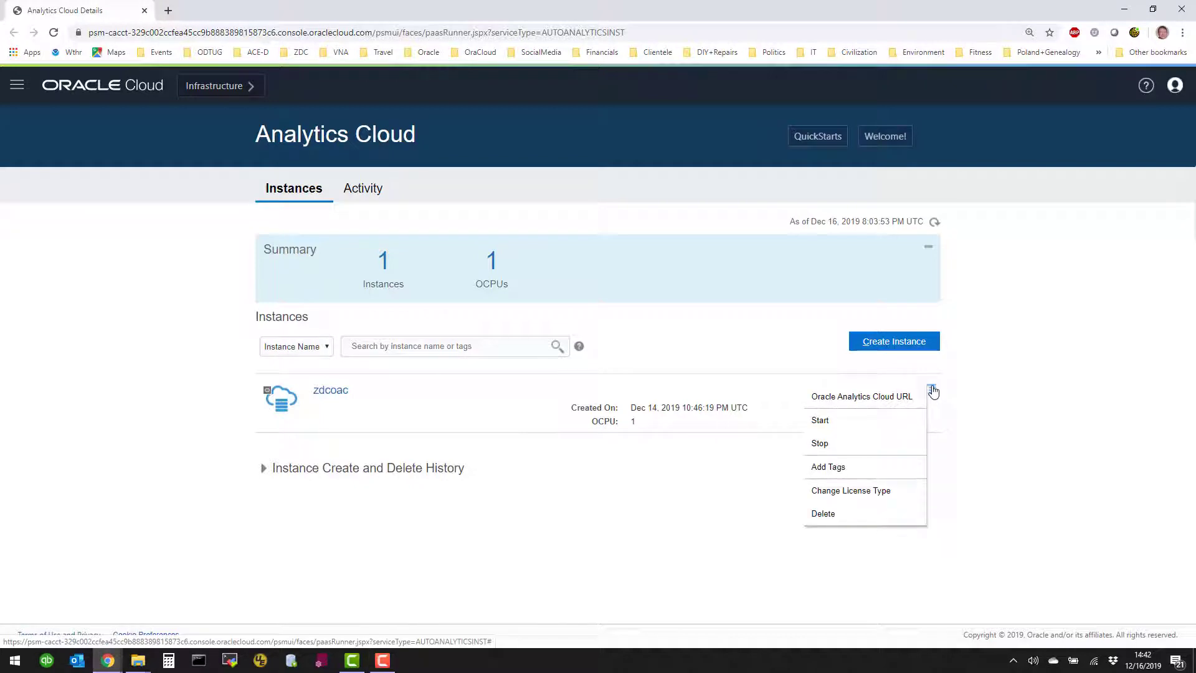
click(901, 412)
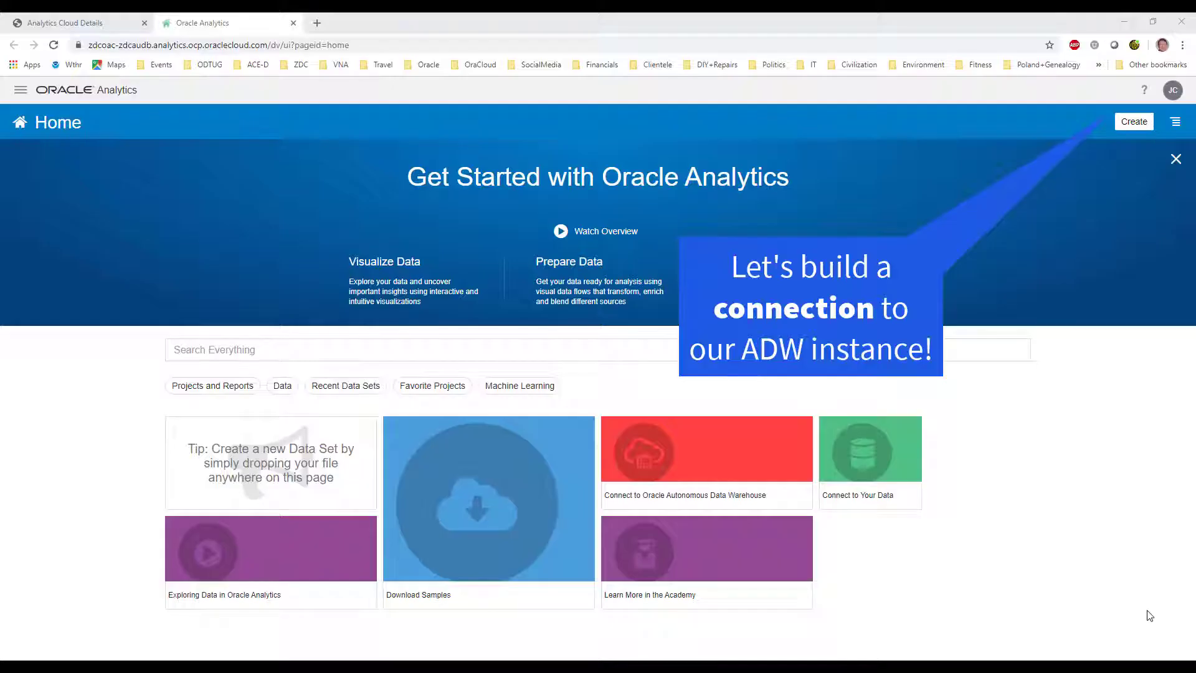
Create an Oracle Autonomous Data Warehouse Cloud connection named ADW_TPCDS, described 'TPCDS Database Schema'
click(1138, 125)
click(1138, 125)
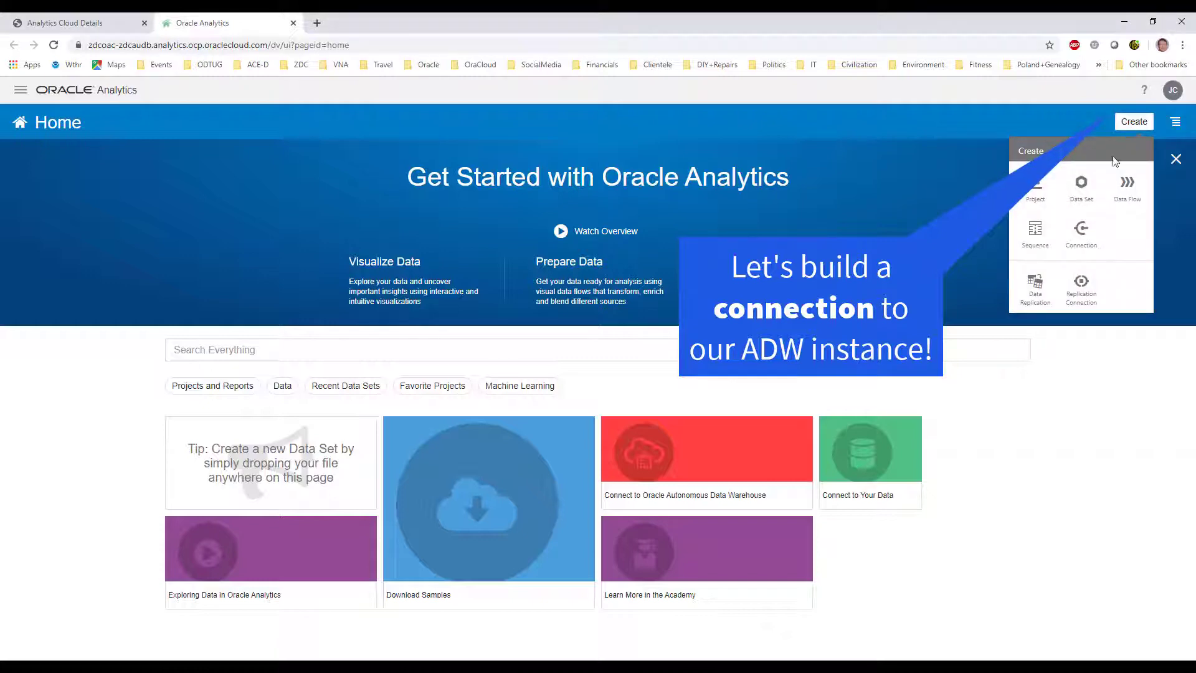
click(1085, 243)
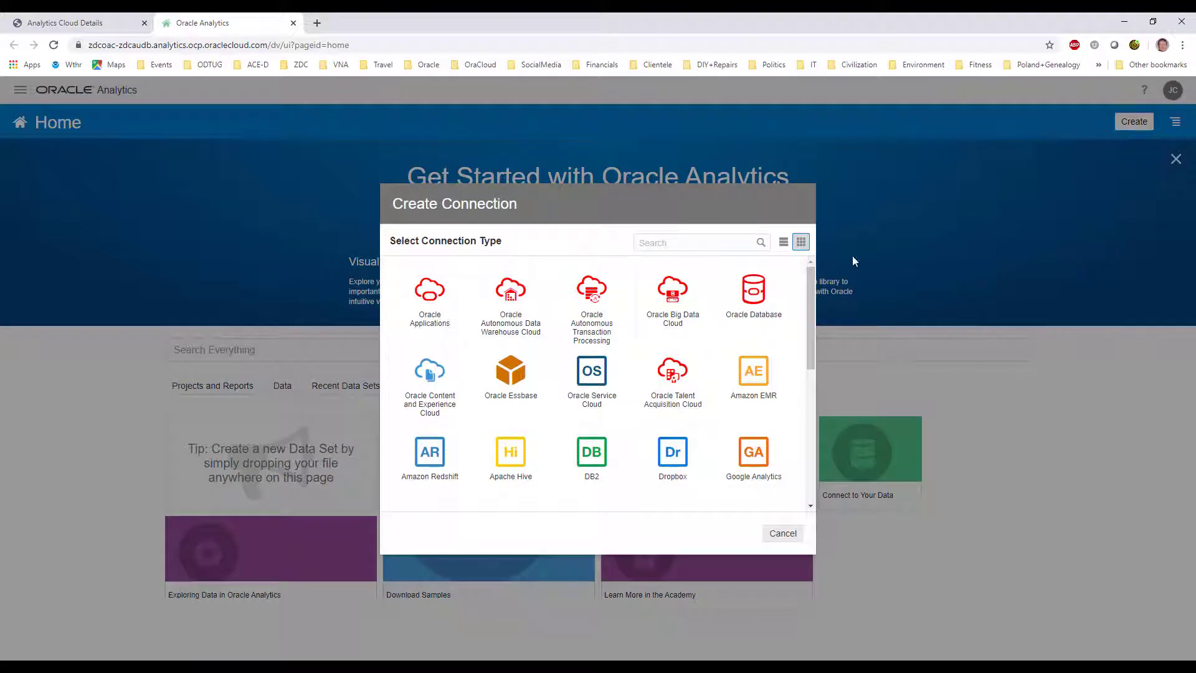
click(522, 330)
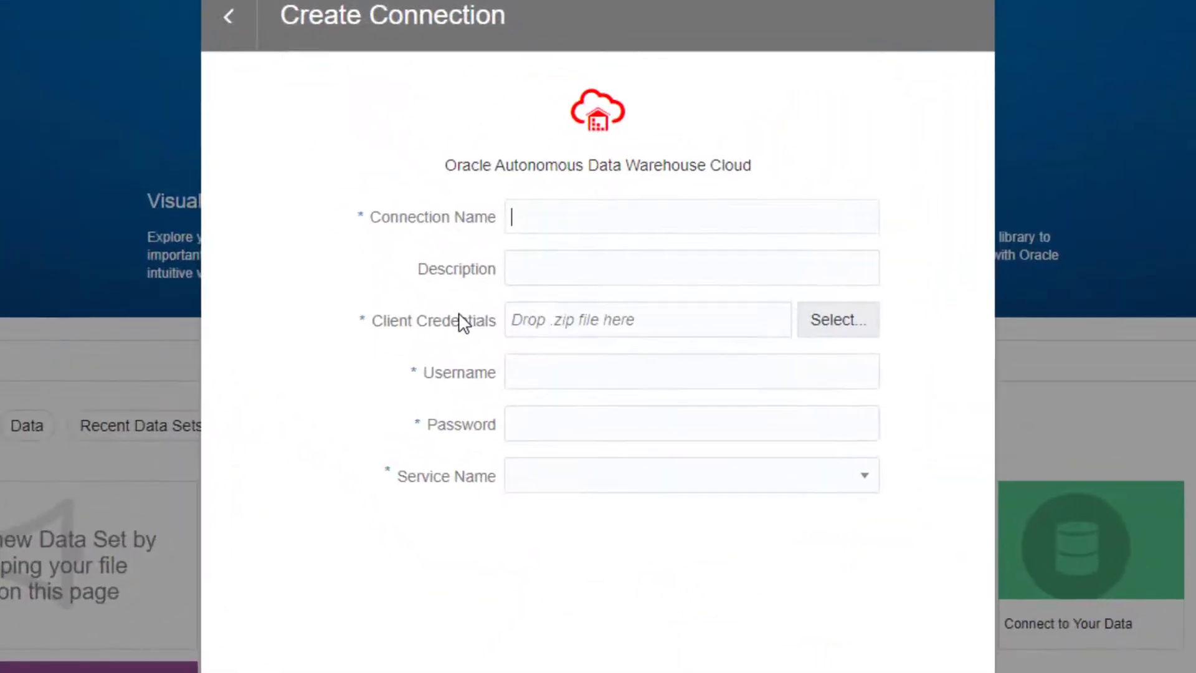
text(ADW)
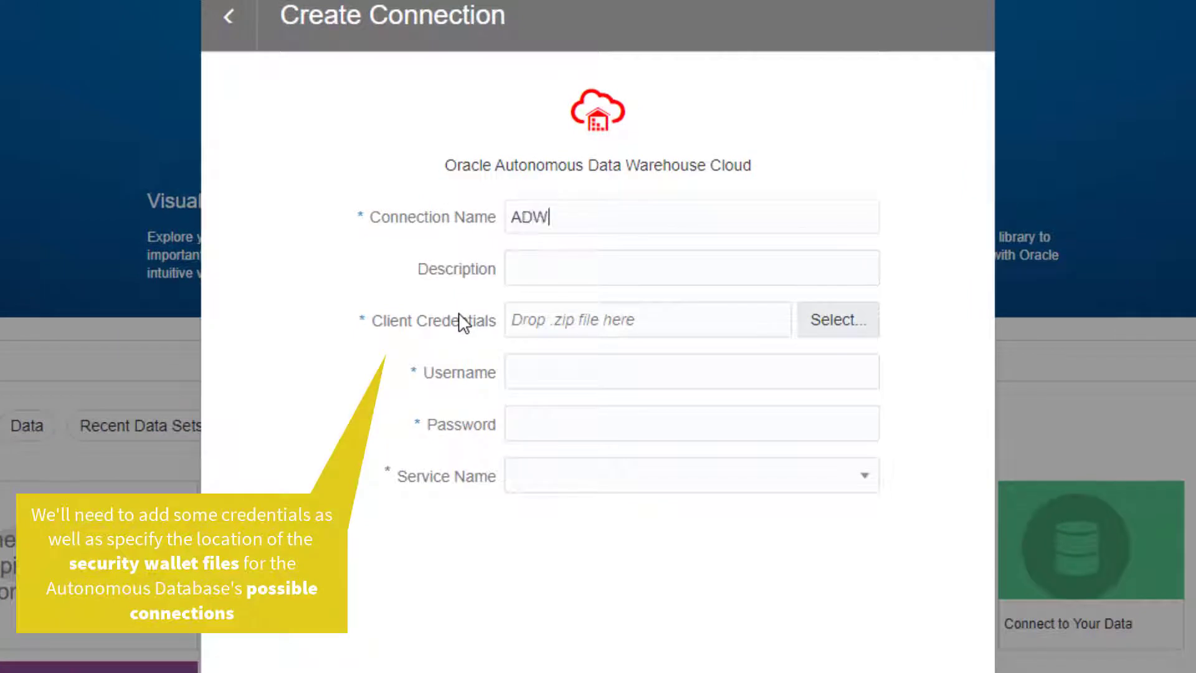
text(_TPCDS)
key(Tab)
text(TPCDS )
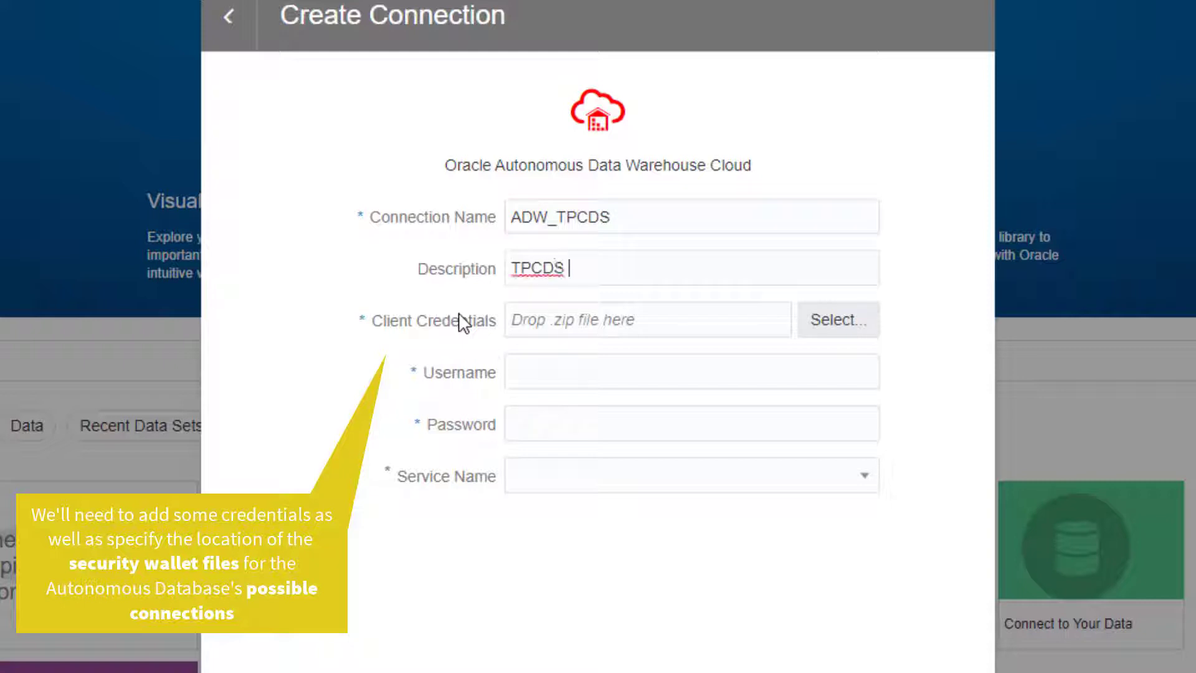
text(Database)
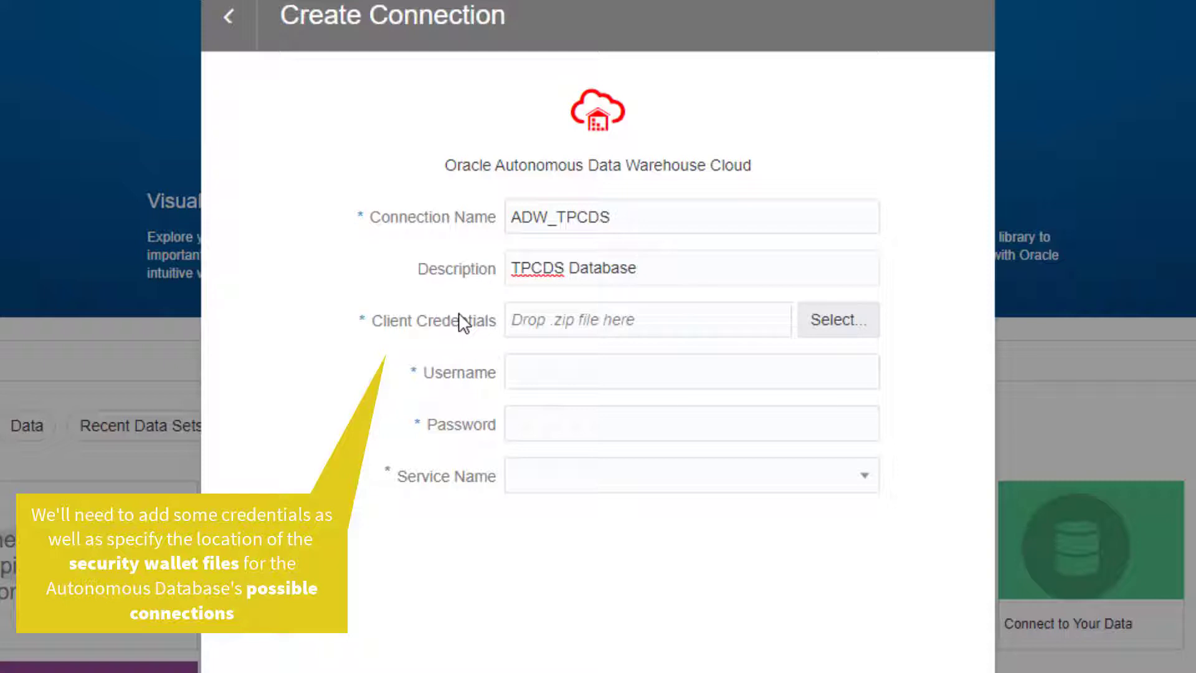
text( Schema)
Load wallet_TPCDS.zip as the connection's client credentials
click(849, 334)
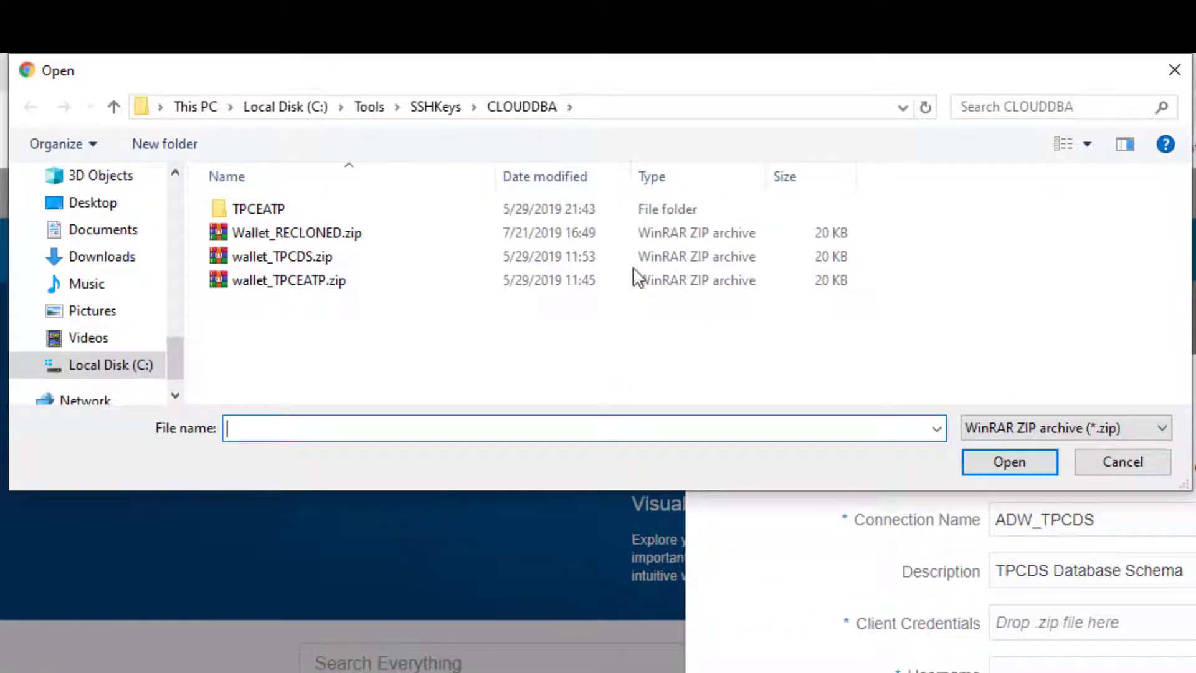
click(337, 261)
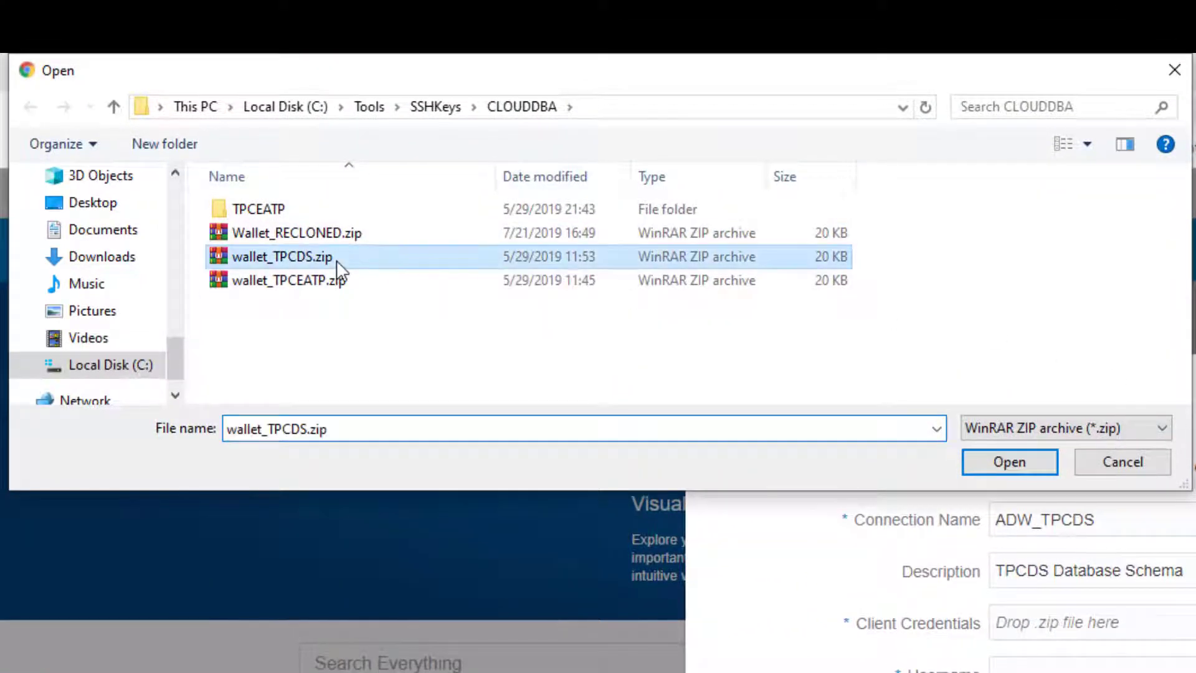
click(1012, 462)
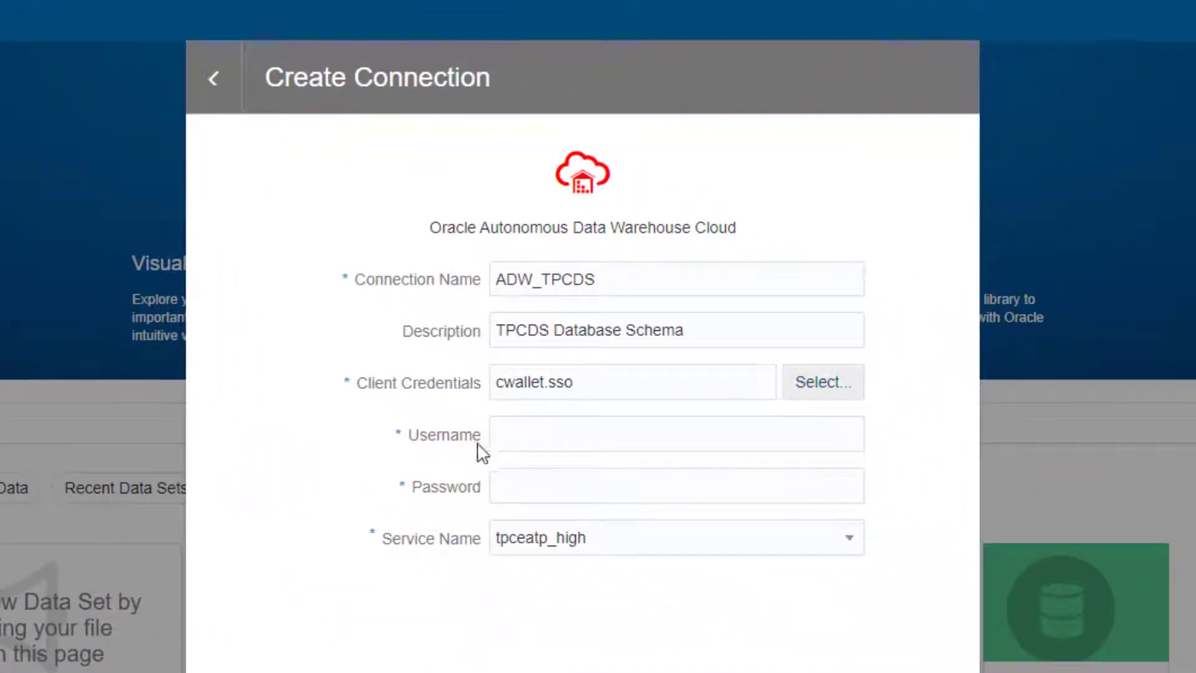
Enter the admin database username and its password, and choose the tpcds_high service
click(529, 430)
text(admin)
key(Tab)
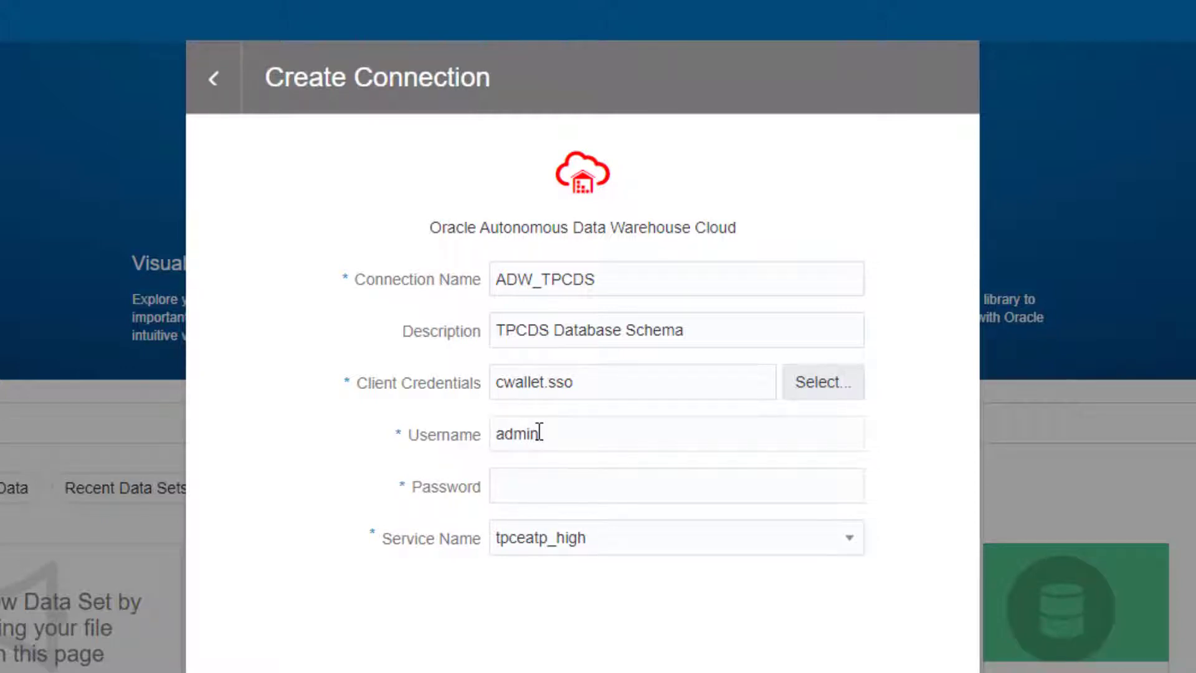
text(••••••••••••)
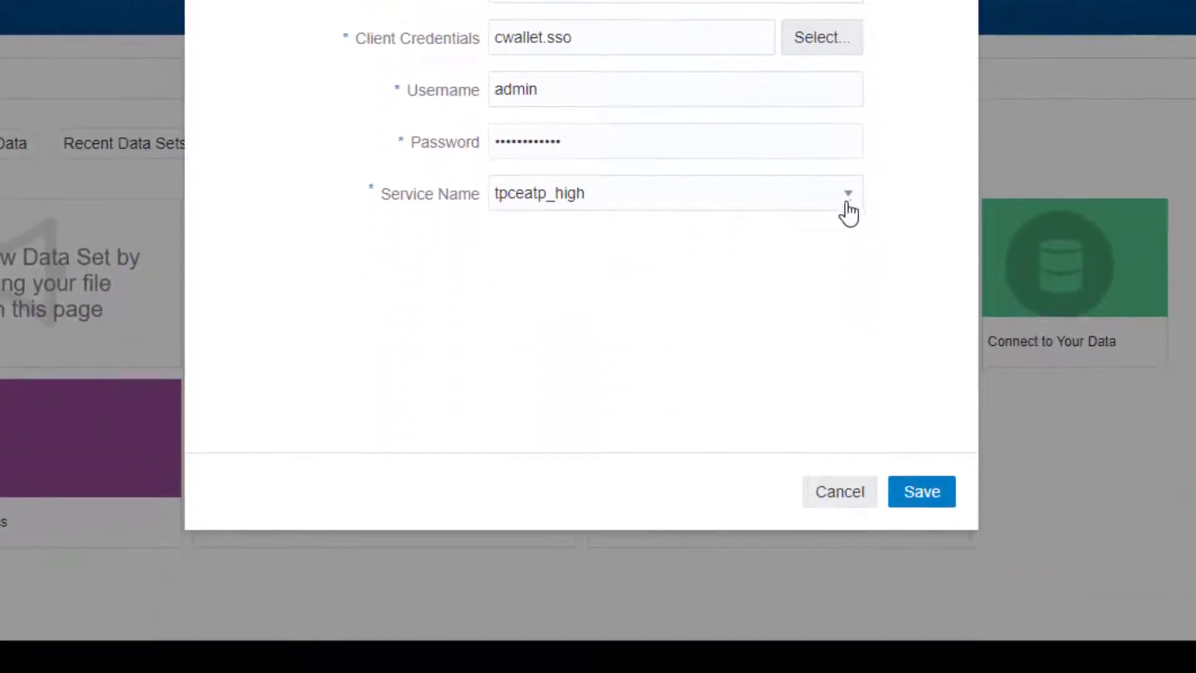
click(847, 294)
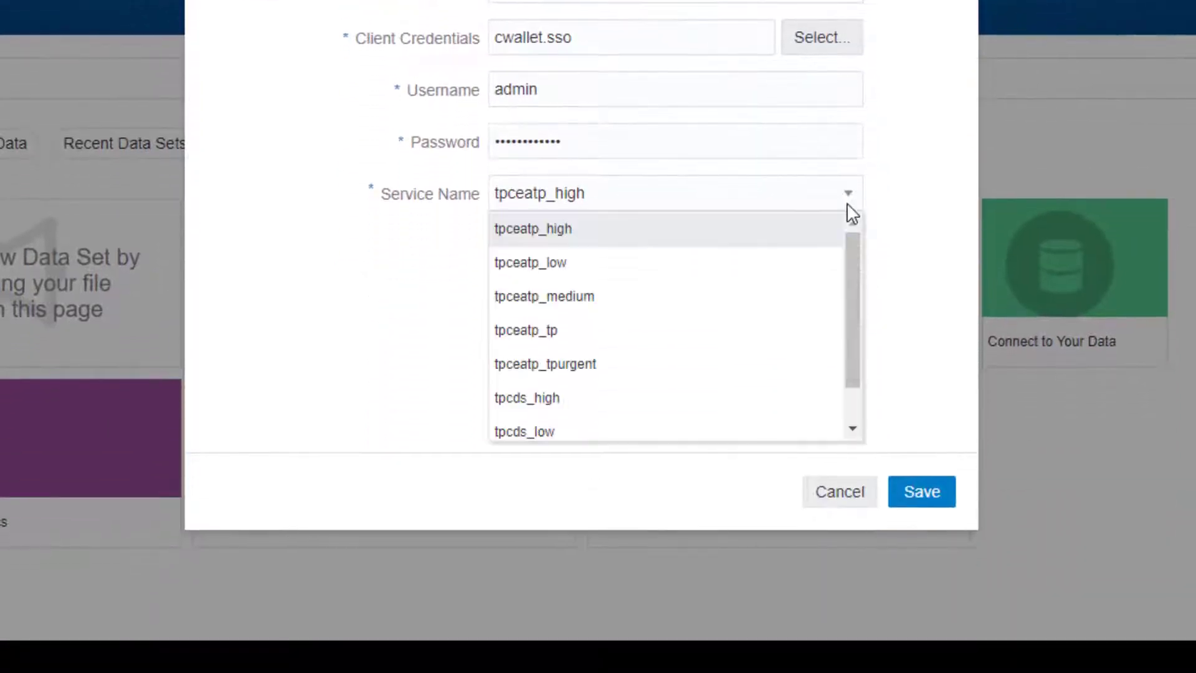
click(726, 403)
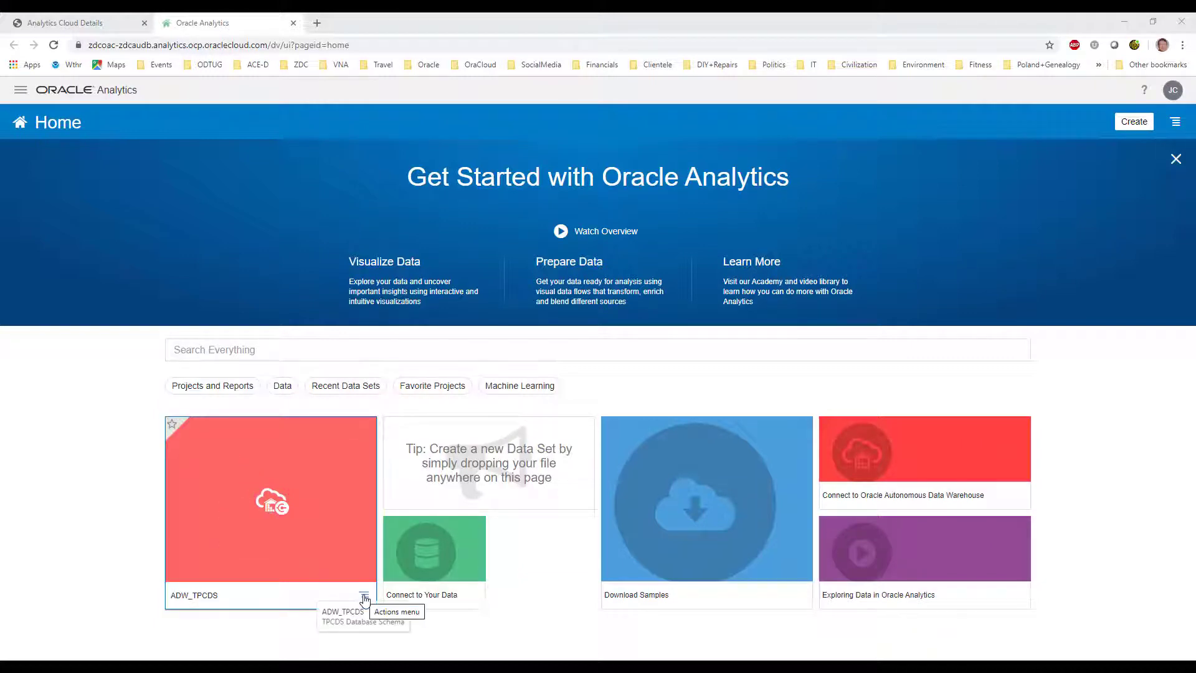
From ADW_TPCDS, search AIMLNOOB tables for 'esm' and open DM$VPESM_TPCDS_SAMPLE
click(347, 497)
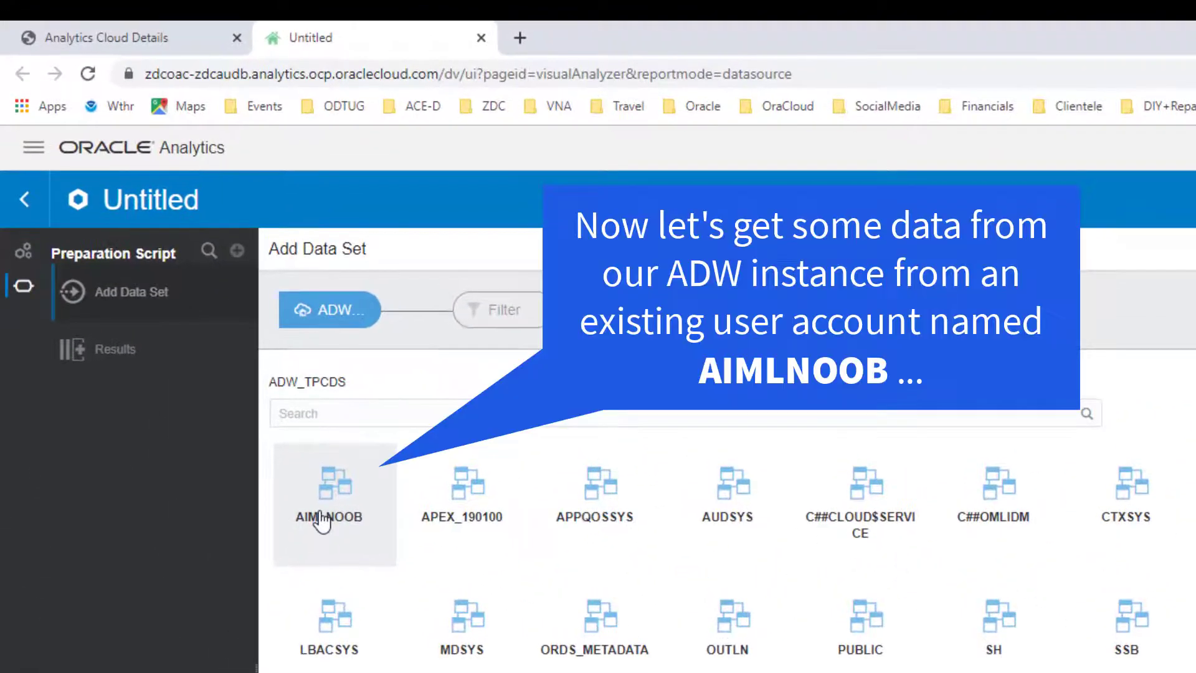
click(322, 521)
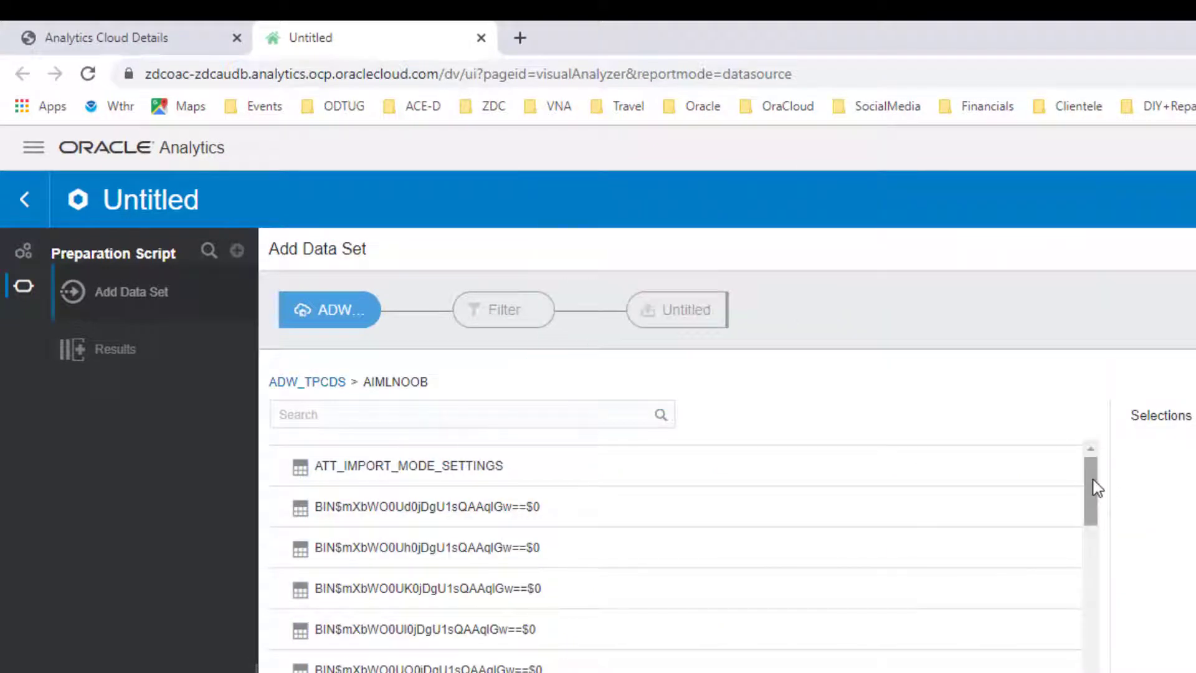
click(496, 413)
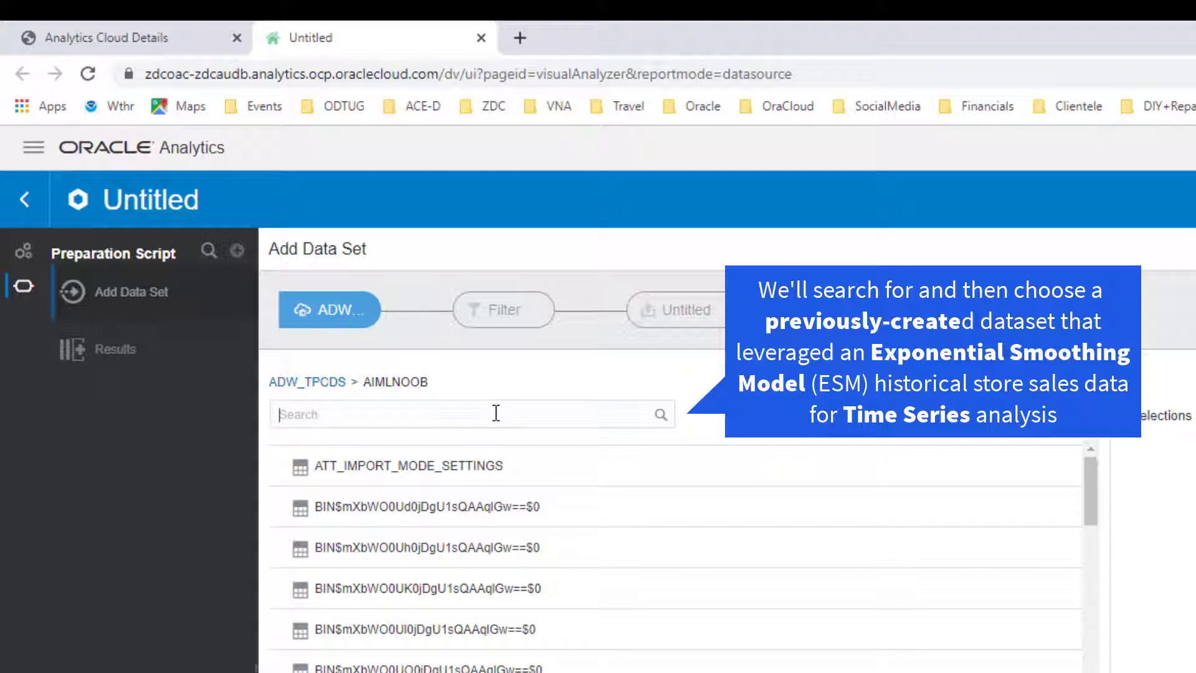
text(esm)
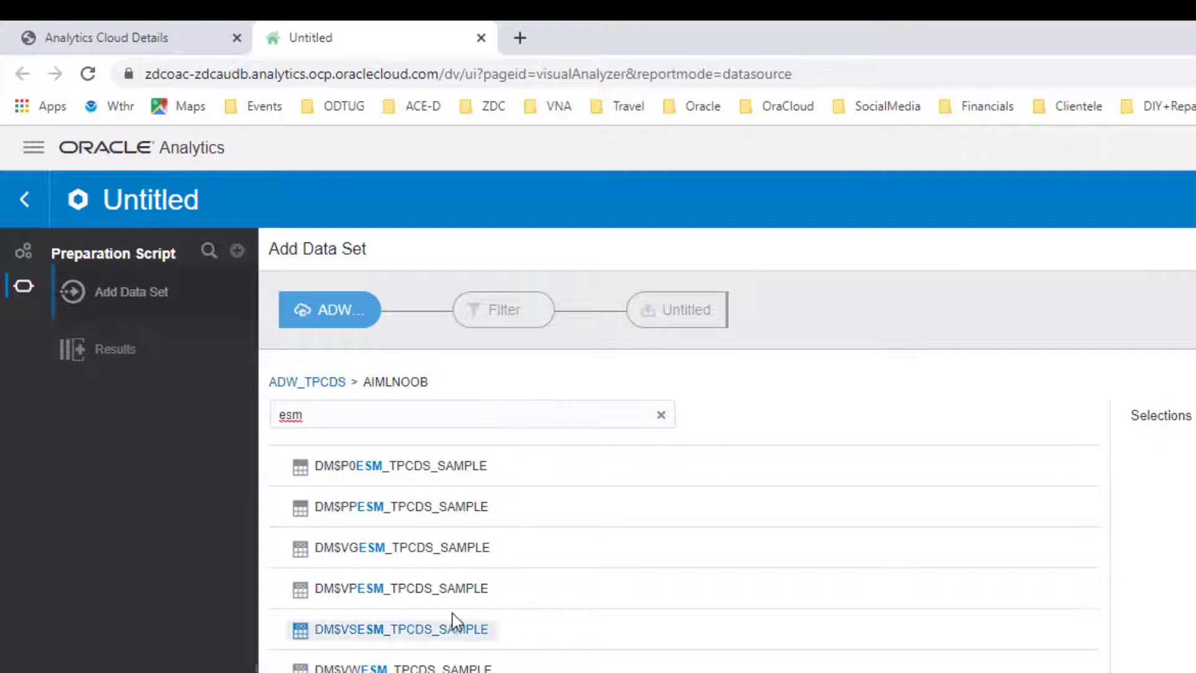
click(426, 595)
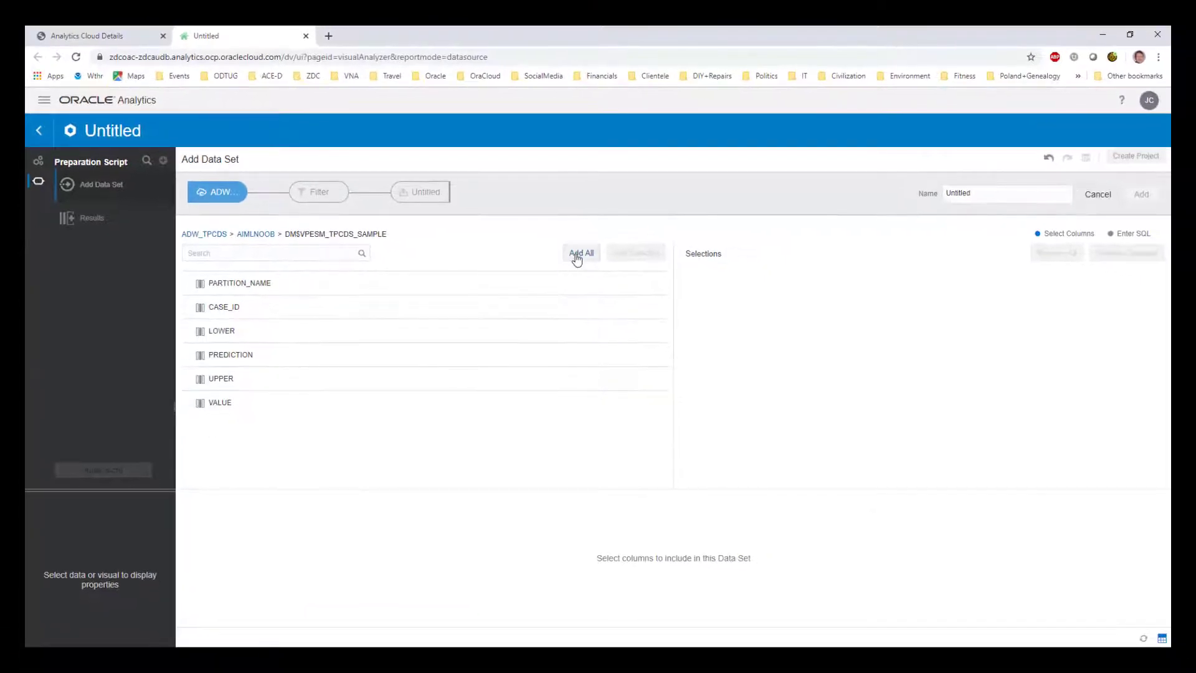
Add all six columns, rename the data set to ML_Example_1, and create it
click(578, 255)
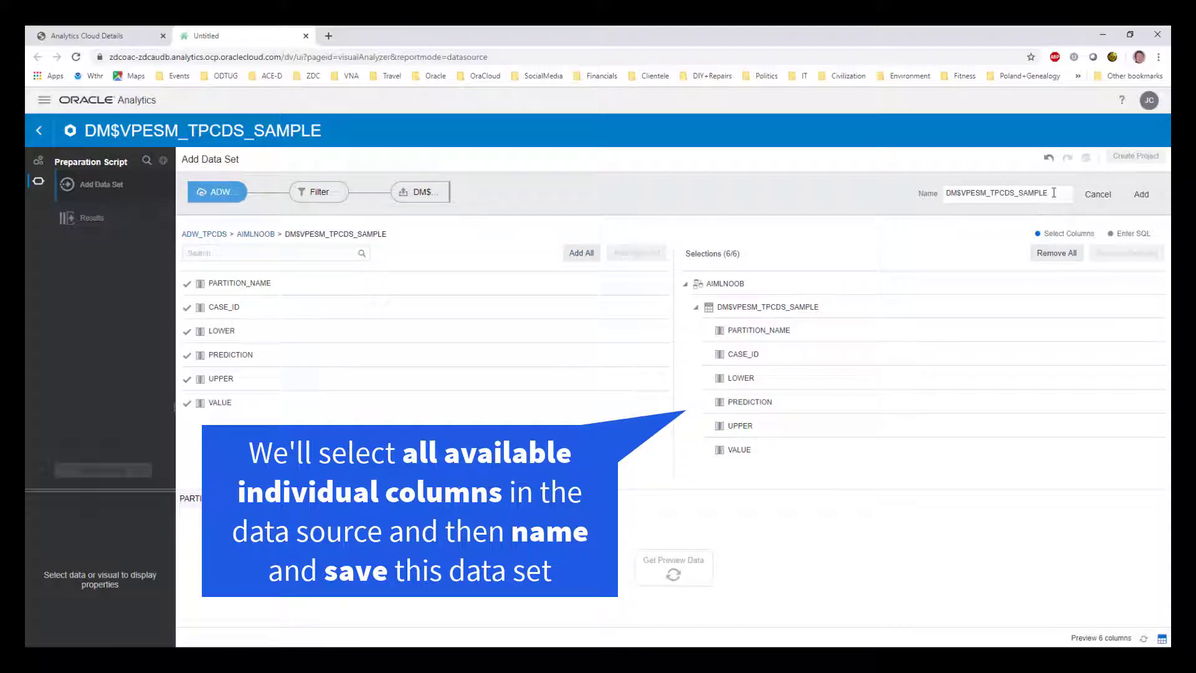
drag(1054, 192, 943, 202)
text(ML)
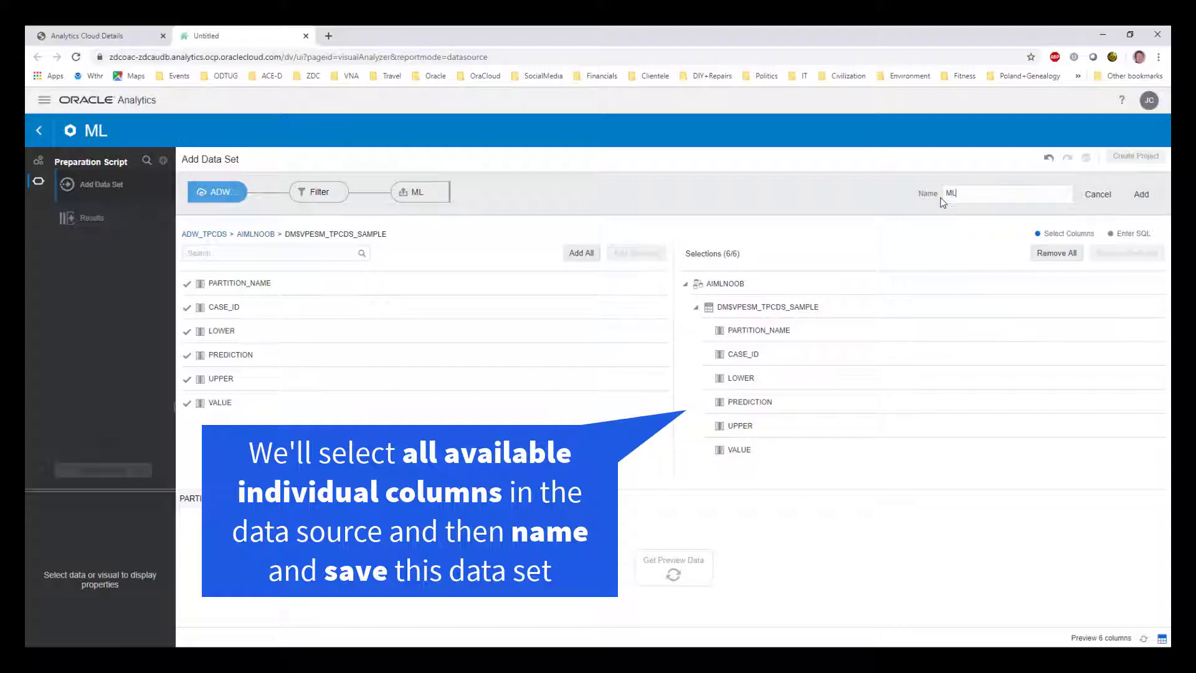
text(_Example_1)
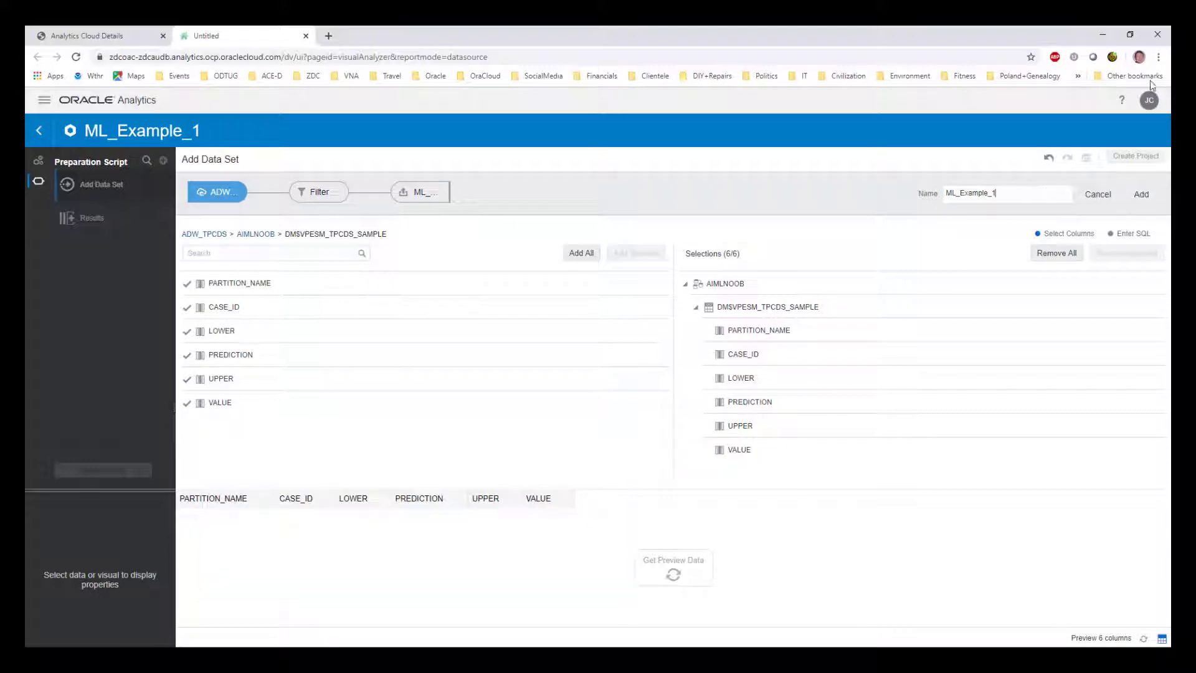
click(1143, 194)
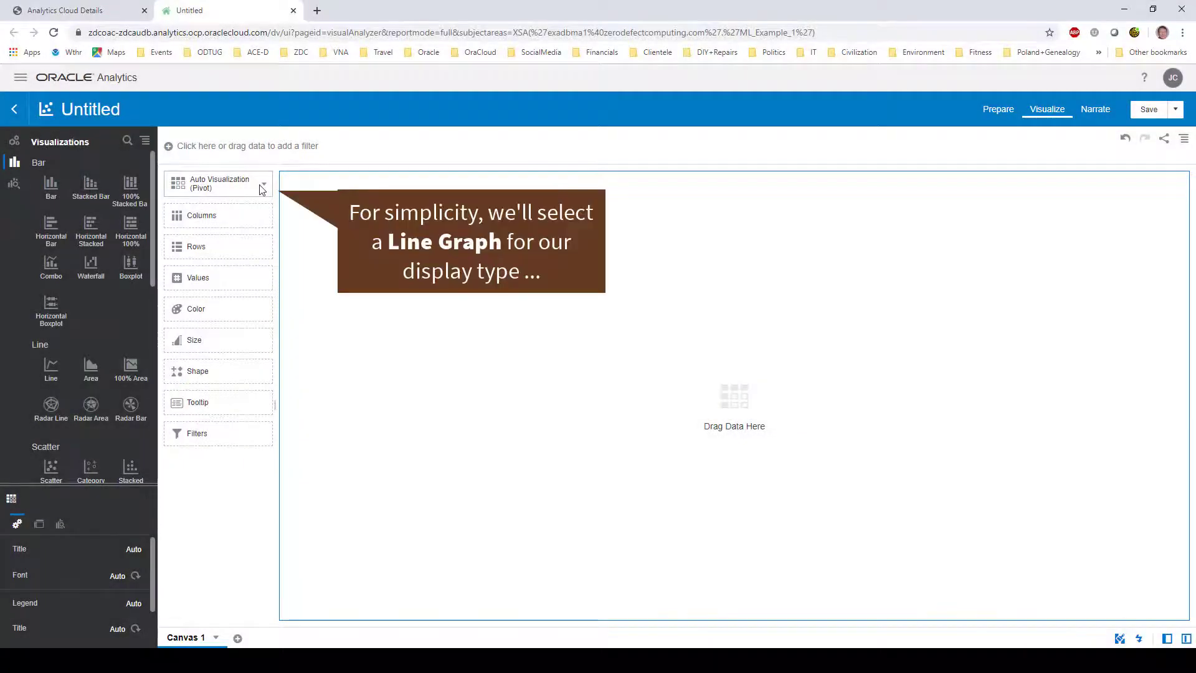
Make a line chart with CASE_ID on the x-axis and LOWER, UPPER, PREDICTION, VALUE as values
click(262, 187)
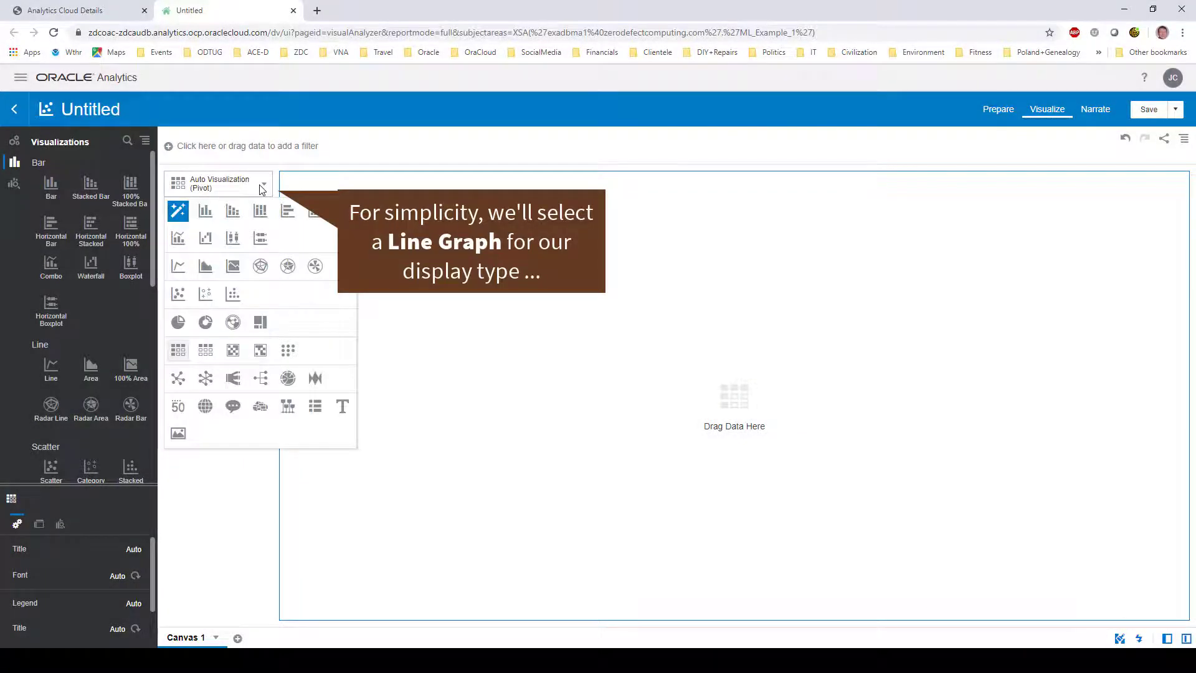
click(179, 268)
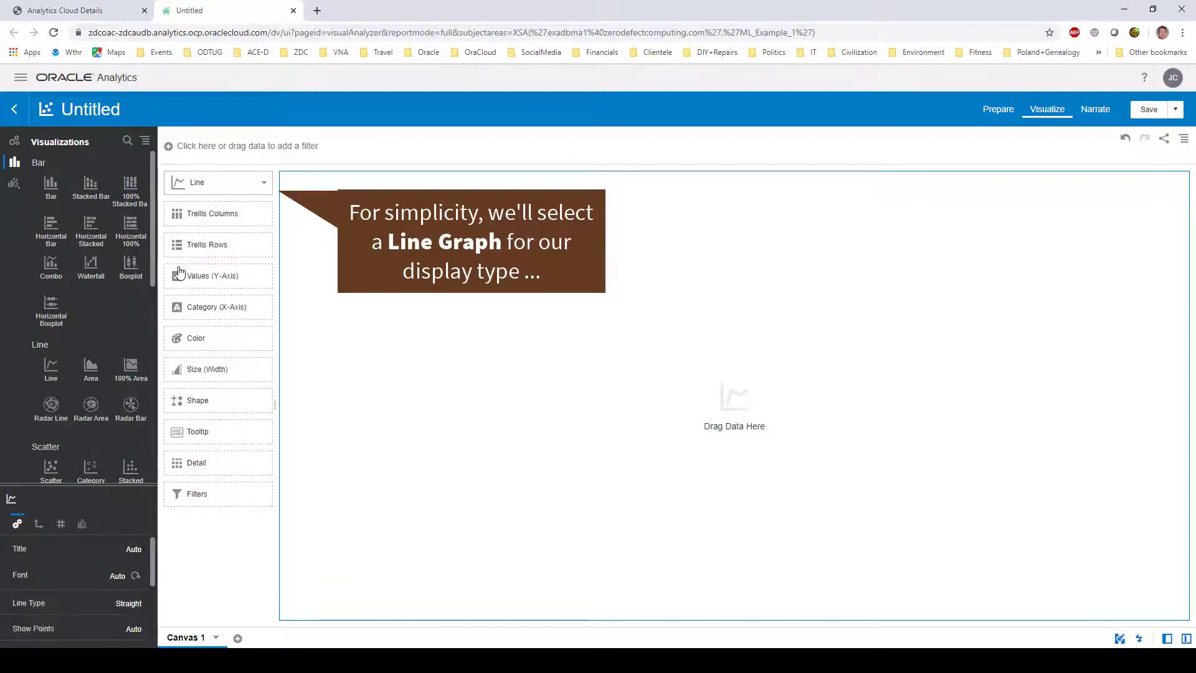
click(15, 142)
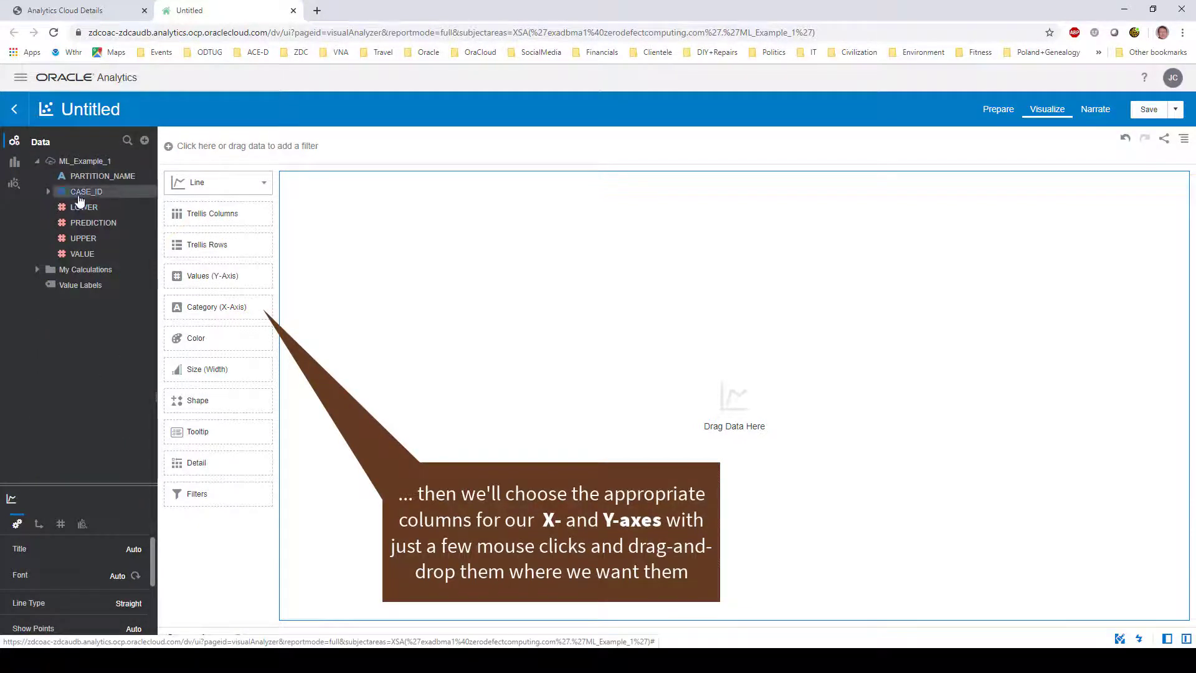
drag(79, 198, 195, 311)
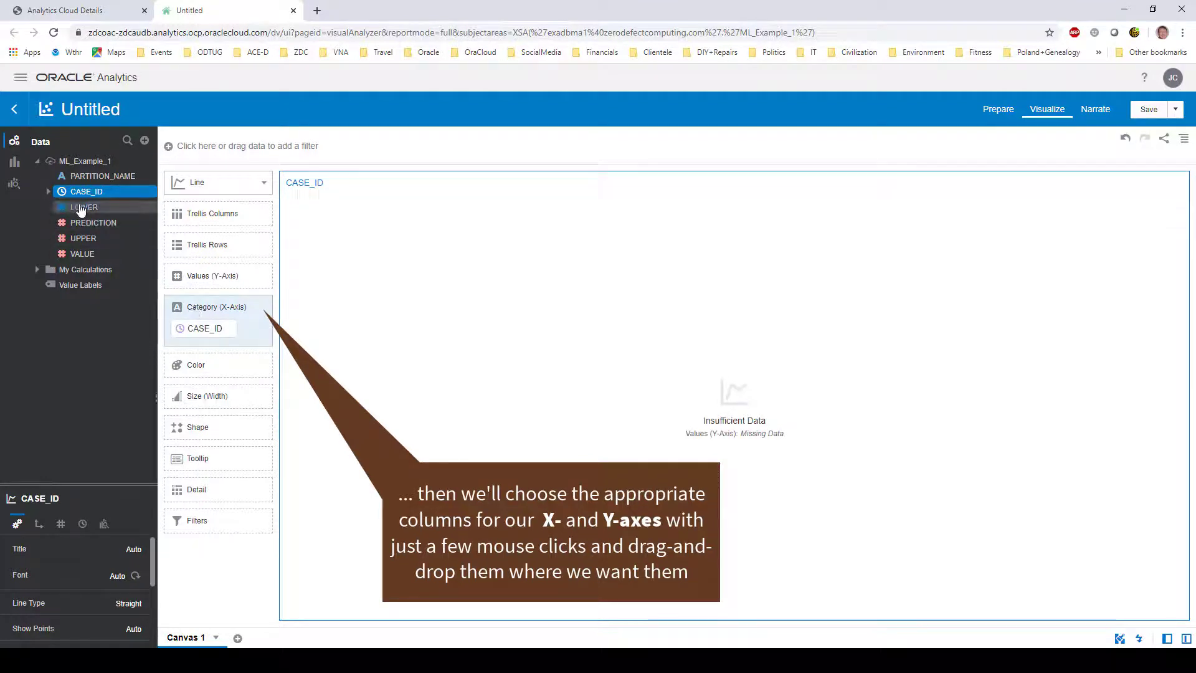
drag(81, 210, 188, 272)
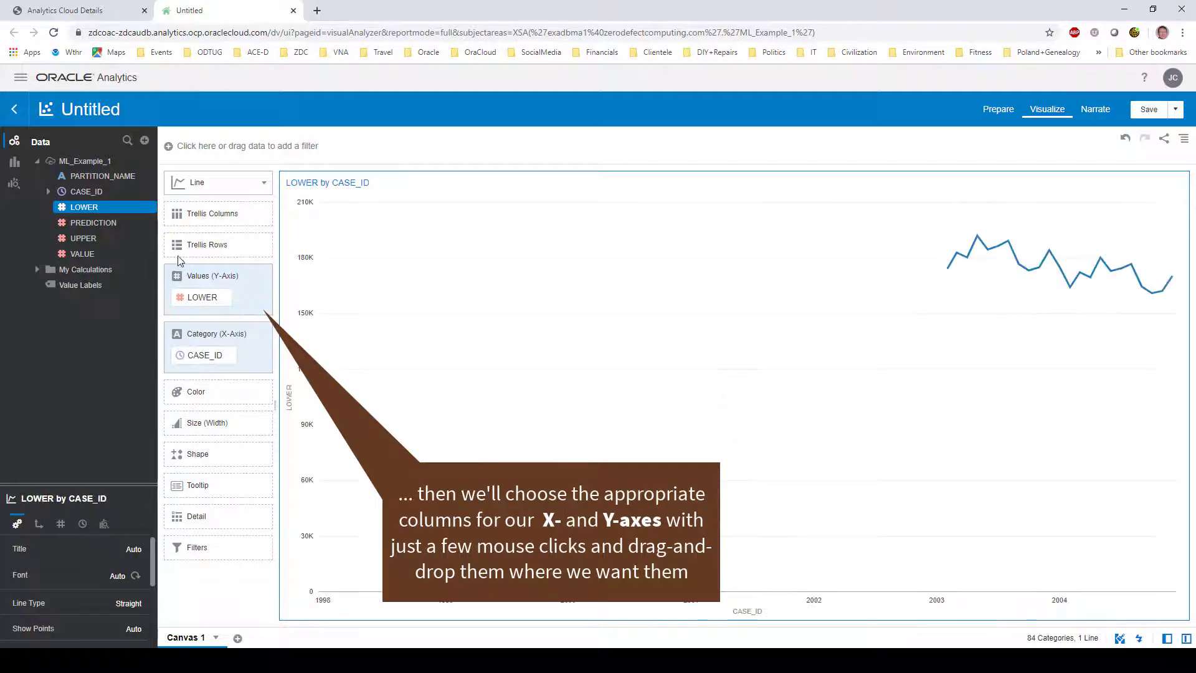
drag(89, 243, 209, 313)
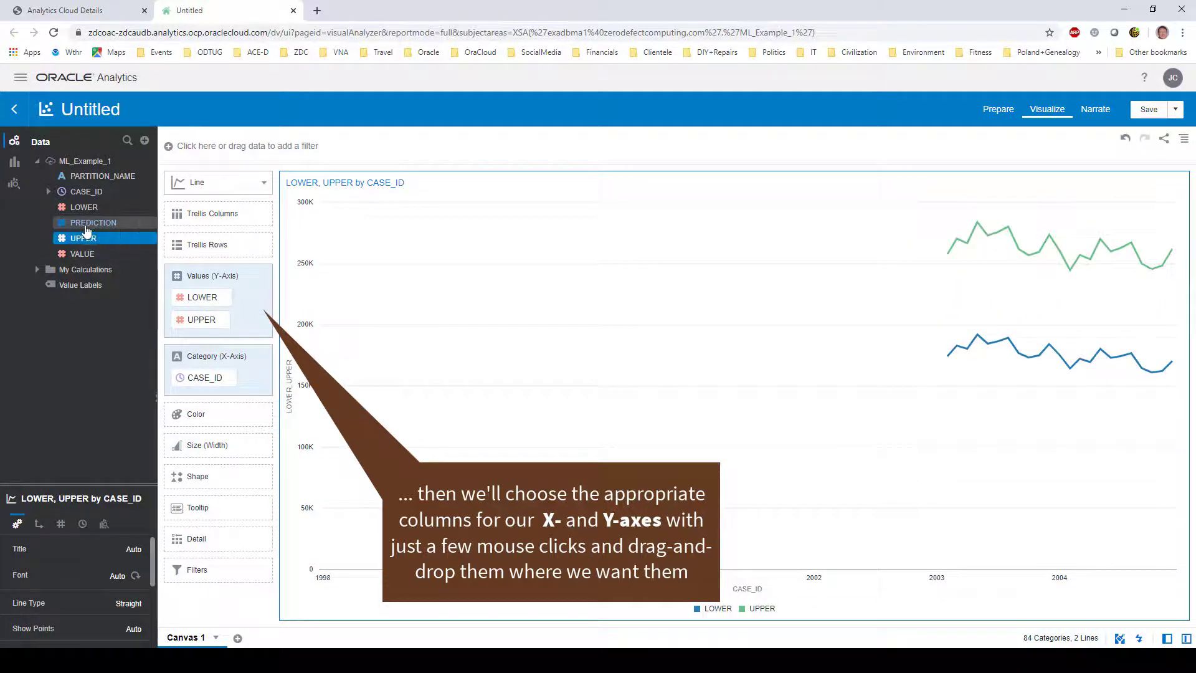
drag(86, 229, 183, 337)
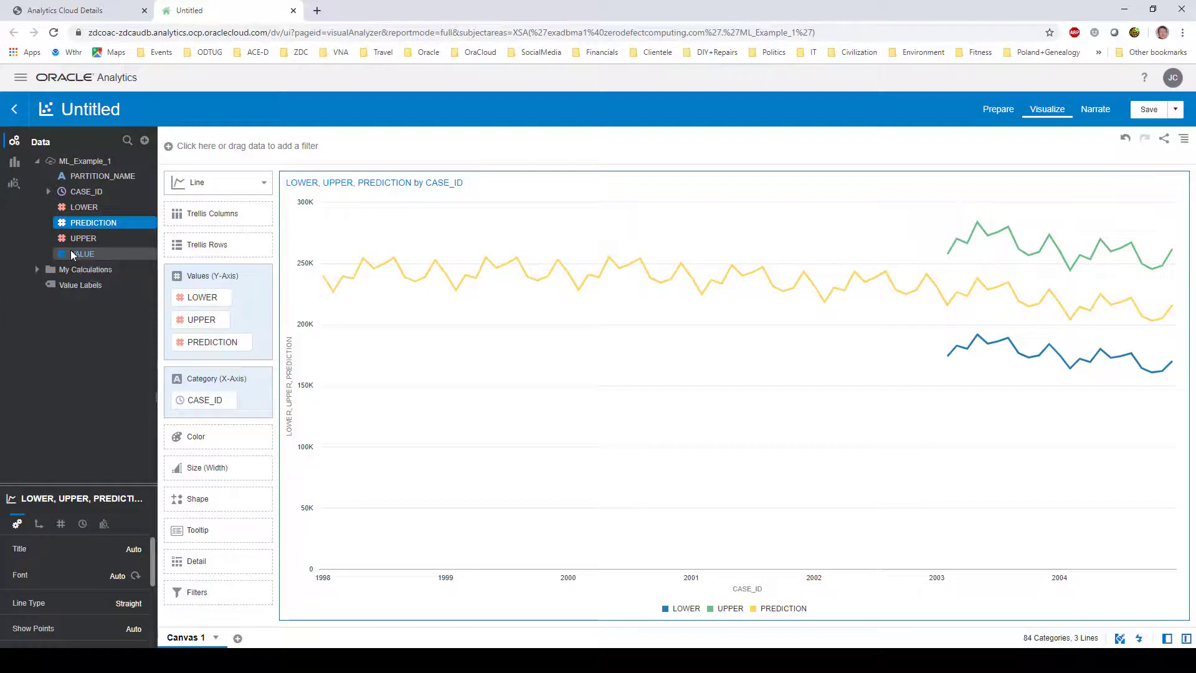
drag(73, 254, 187, 280)
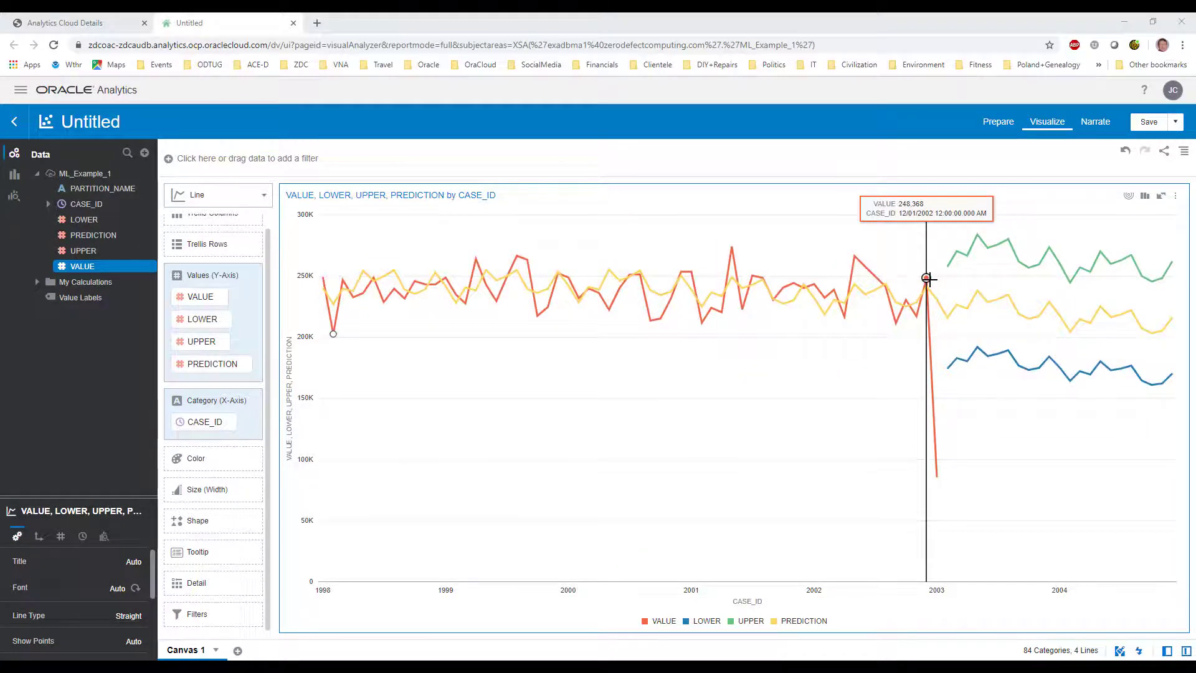
Save the project with the name 'ADW ML Explorations'
click(1150, 123)
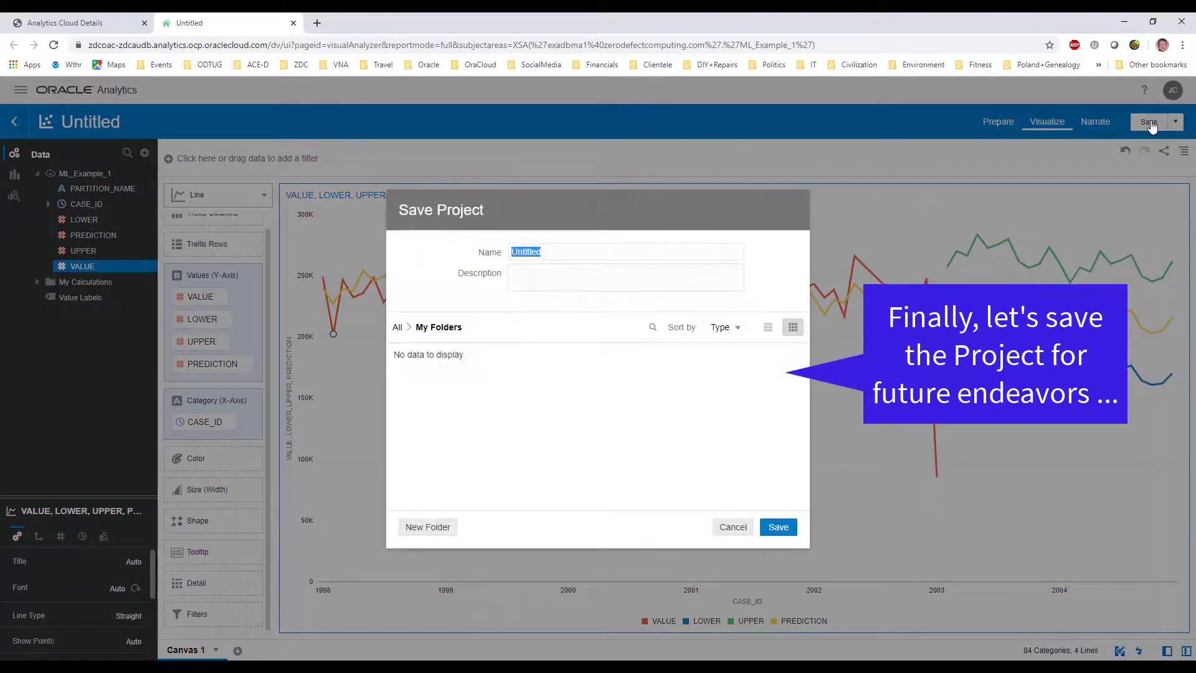
text(AD)
text(W ML Explorat)
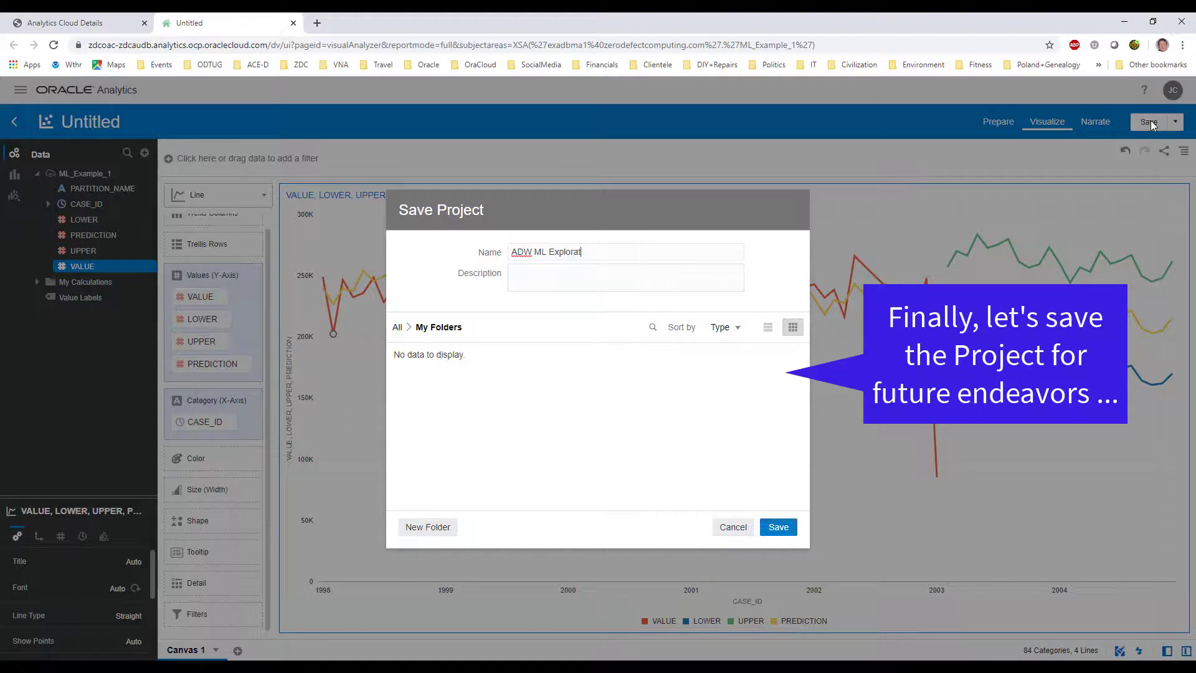
text(ions)
click(766, 527)
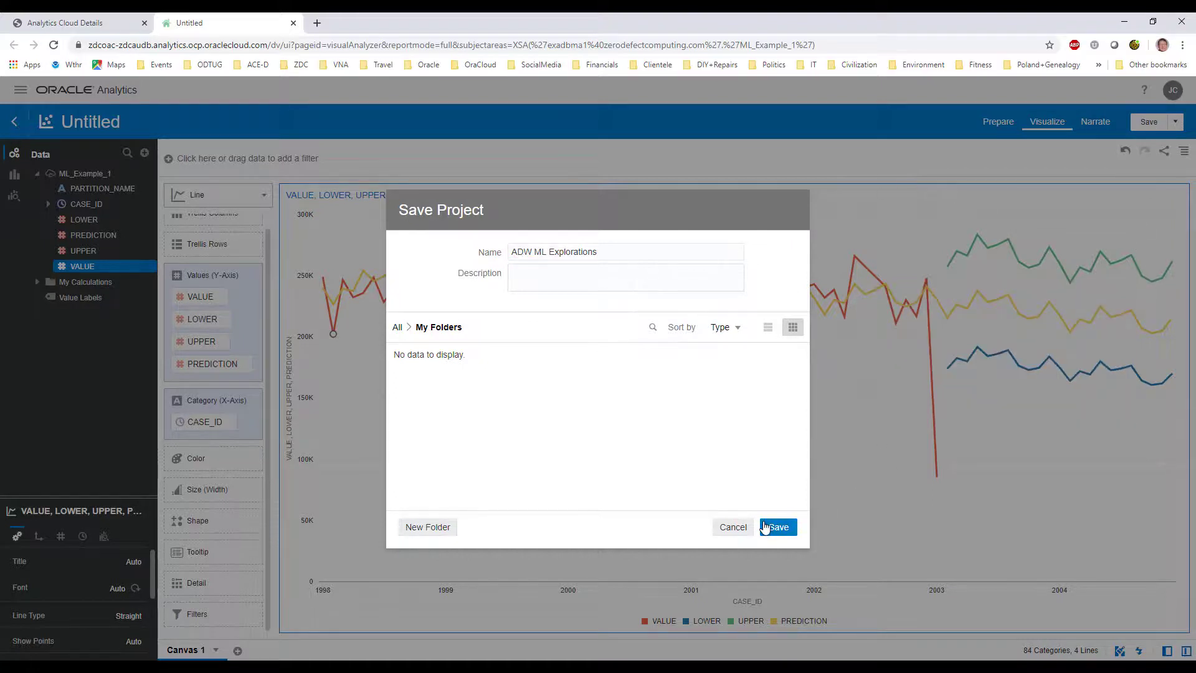